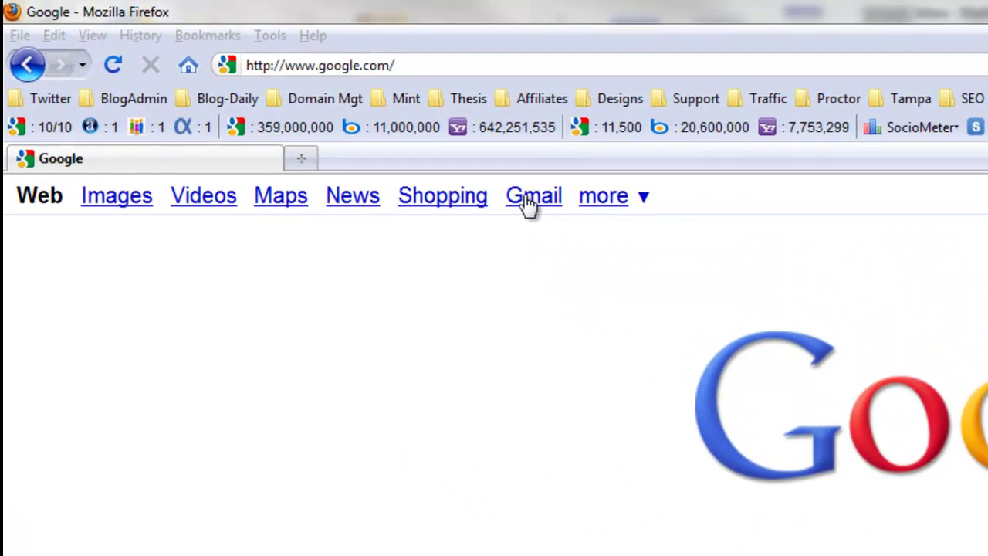
Step: Go from the Google home page to Gmail and begin creating a new account
left_click(277, 87)
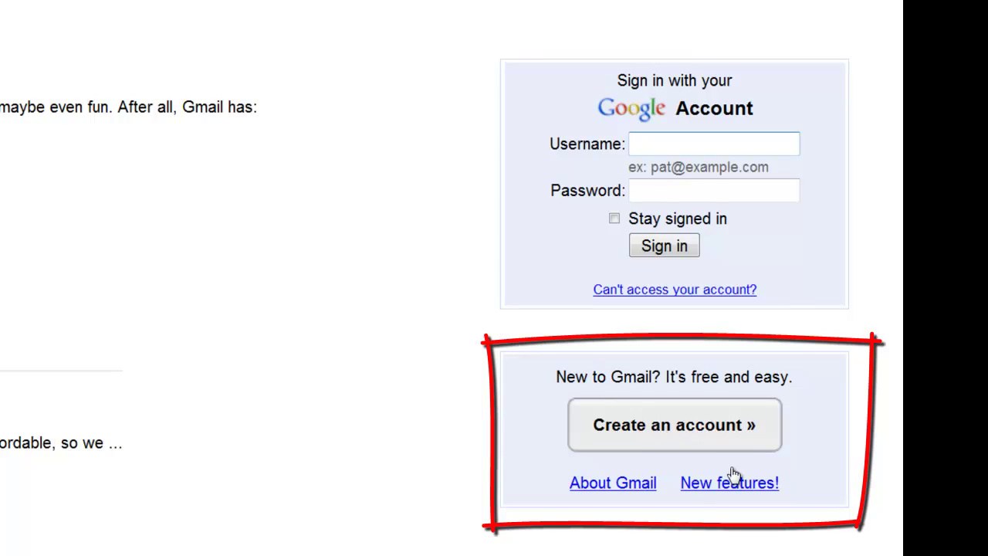
left_click(665, 426)
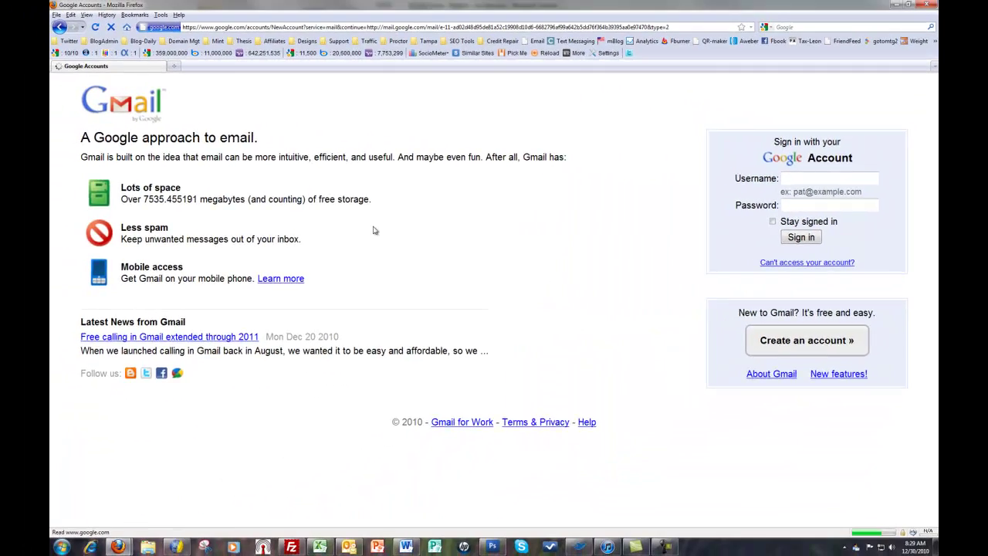
Step: Enter the user's first and last name and a login name, then choose a suggested available username
left_click(247, 258)
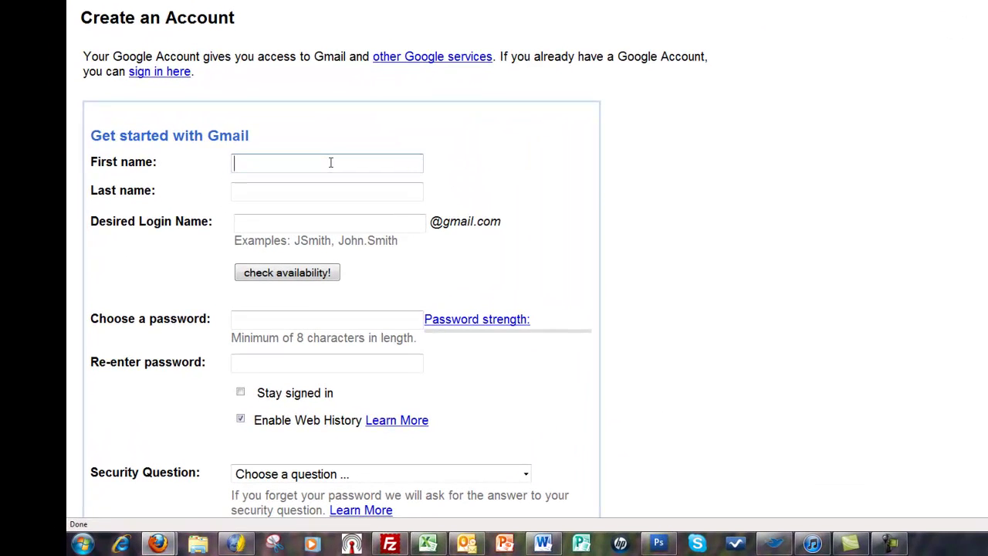
key("Tab")
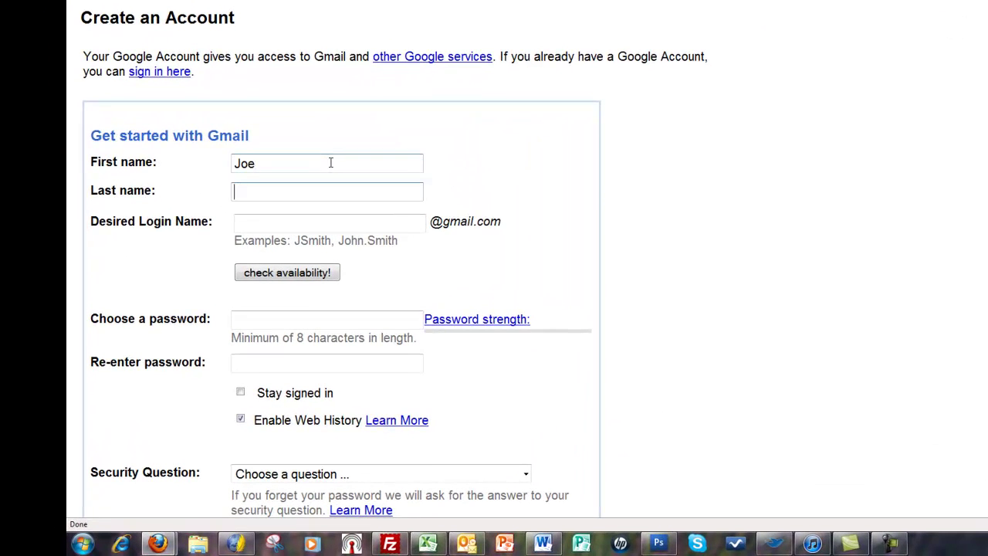
key("Tab")
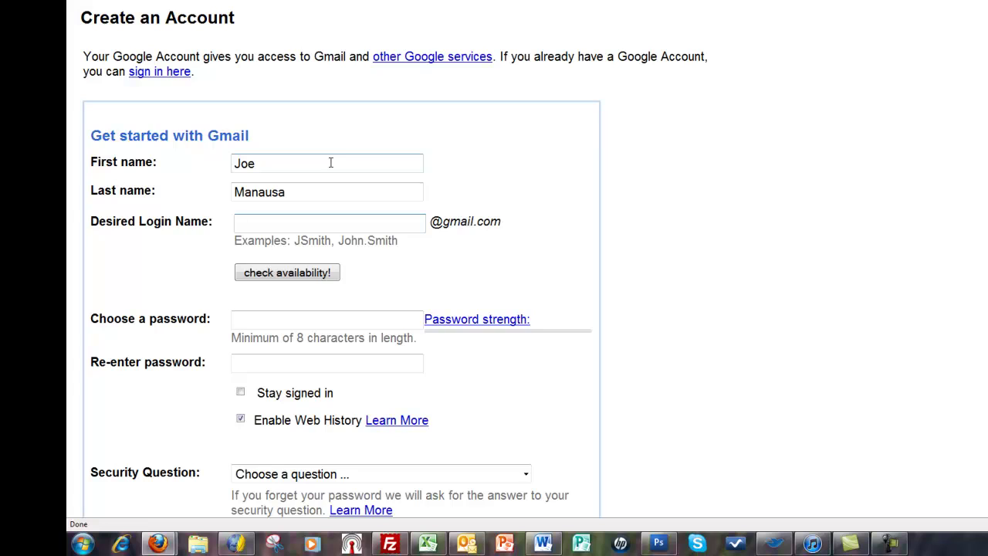
key("Tab")
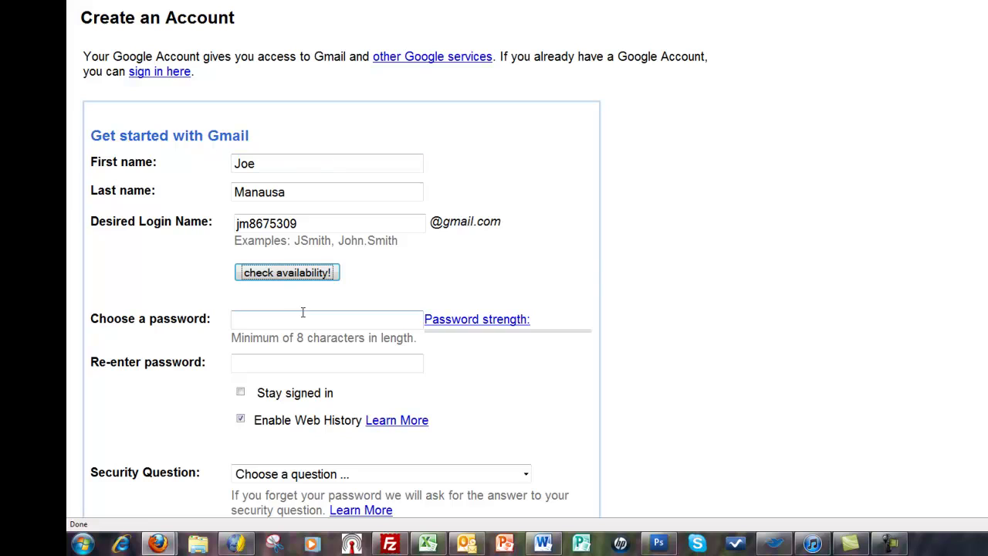
left_click(293, 273)
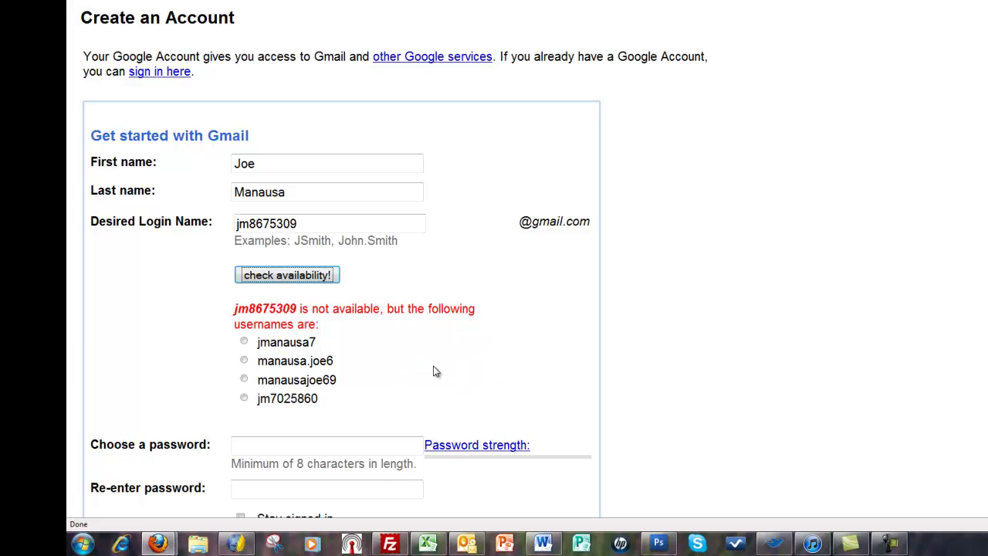
left_click(243, 398)
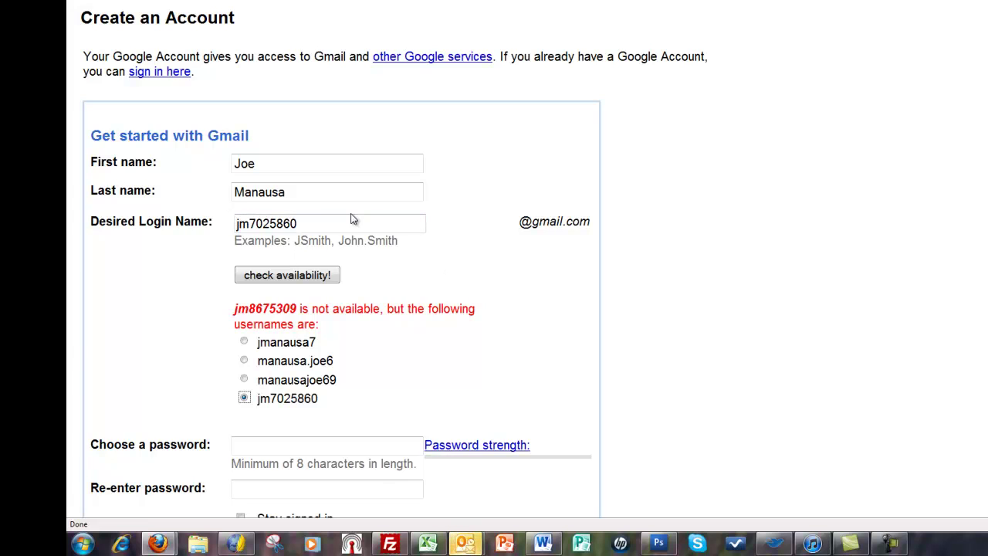
Step: Enter and confirm the account password, and turn off web history
scroll(386, 231, "down", 5)
left_click(329, 176)
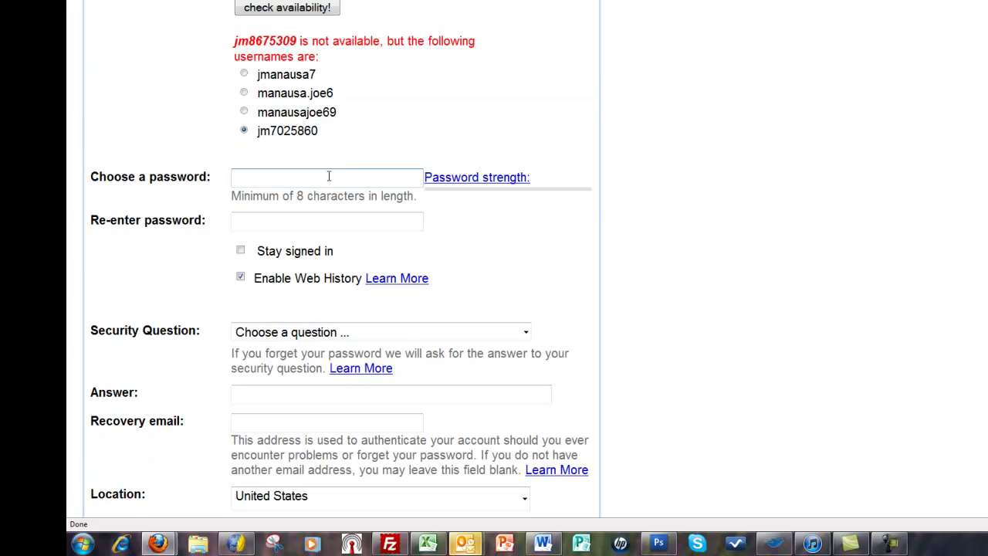
type("*********")
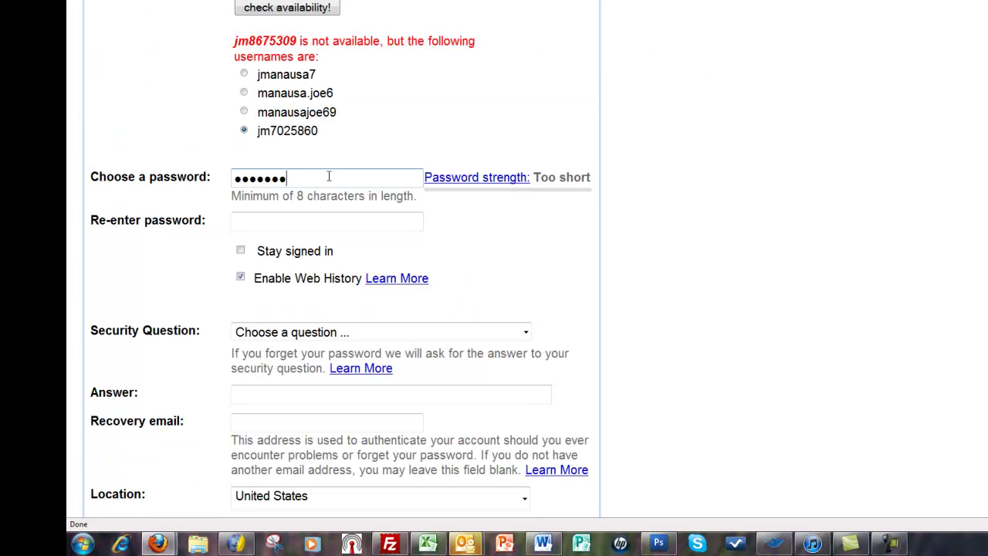
key("Tab")
type("*")
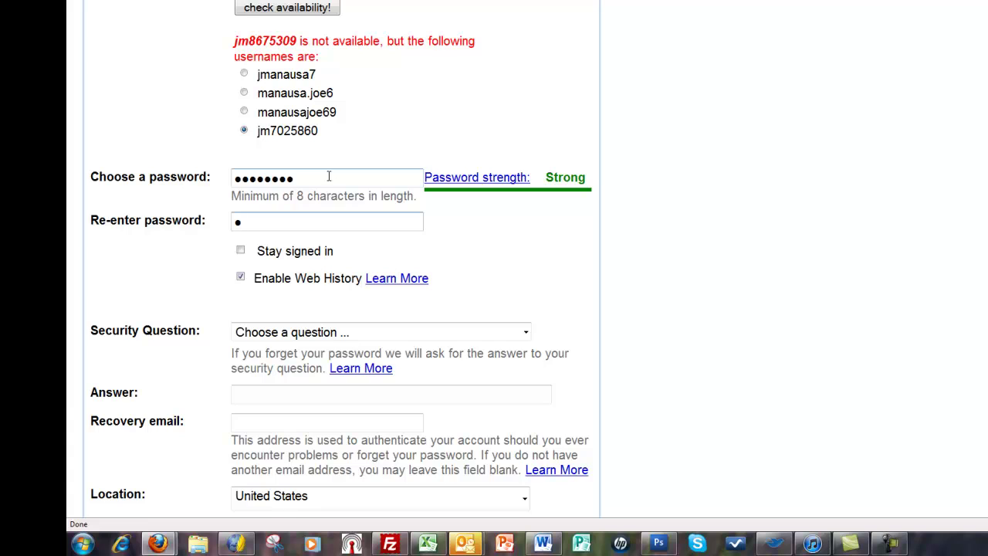
type("*******")
key("Tab")
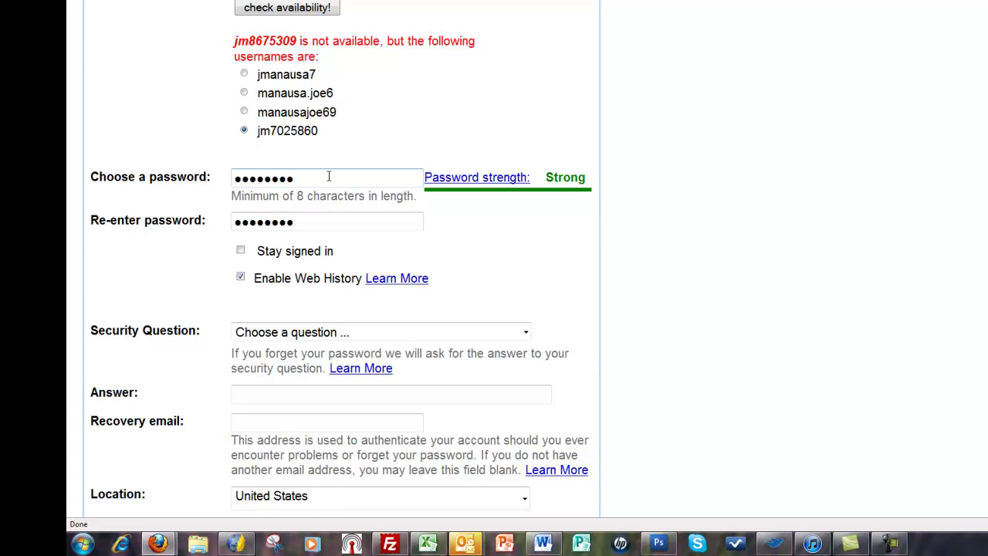
left_click(240, 277)
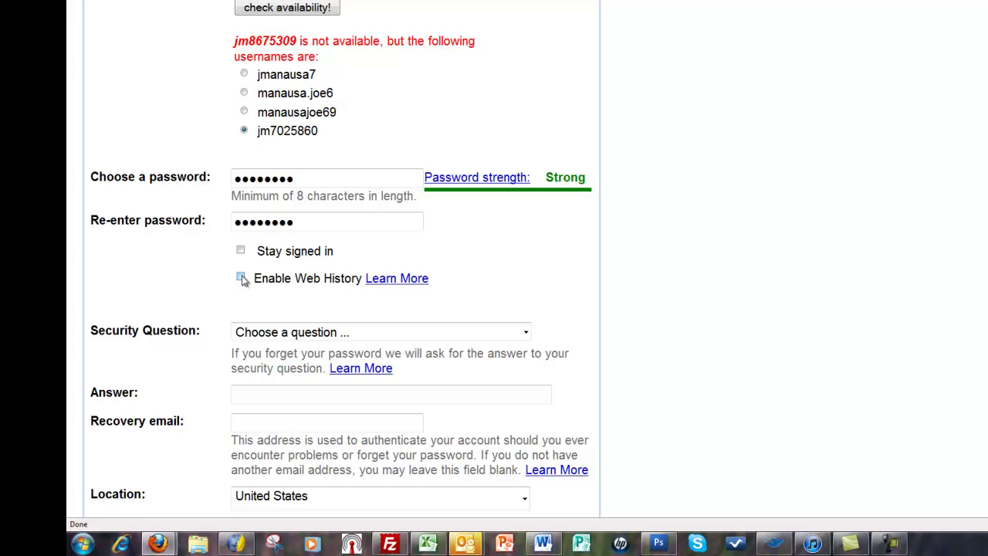
Step: Set a custom security question with its answer and fill in the recovery e-mail address
left_click(309, 332)
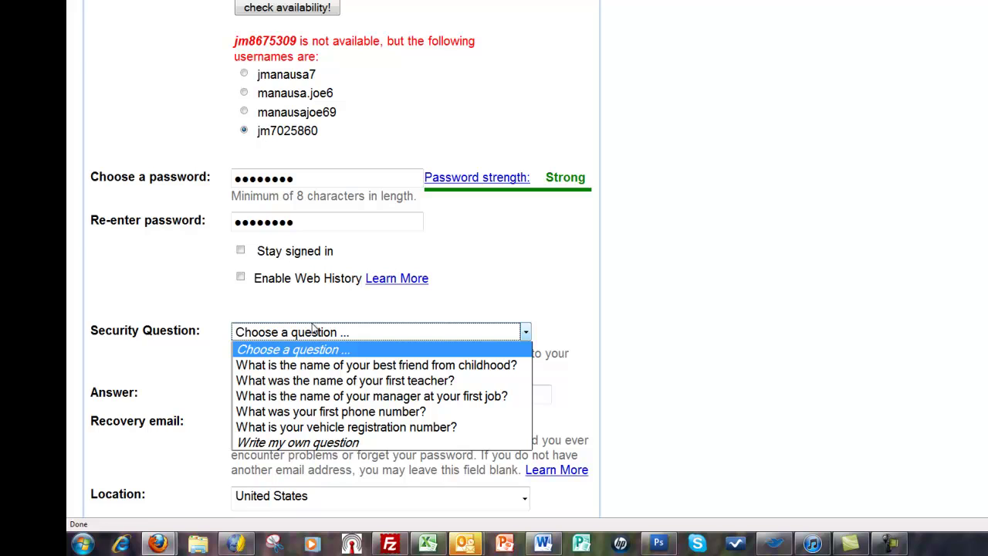
left_click(312, 442)
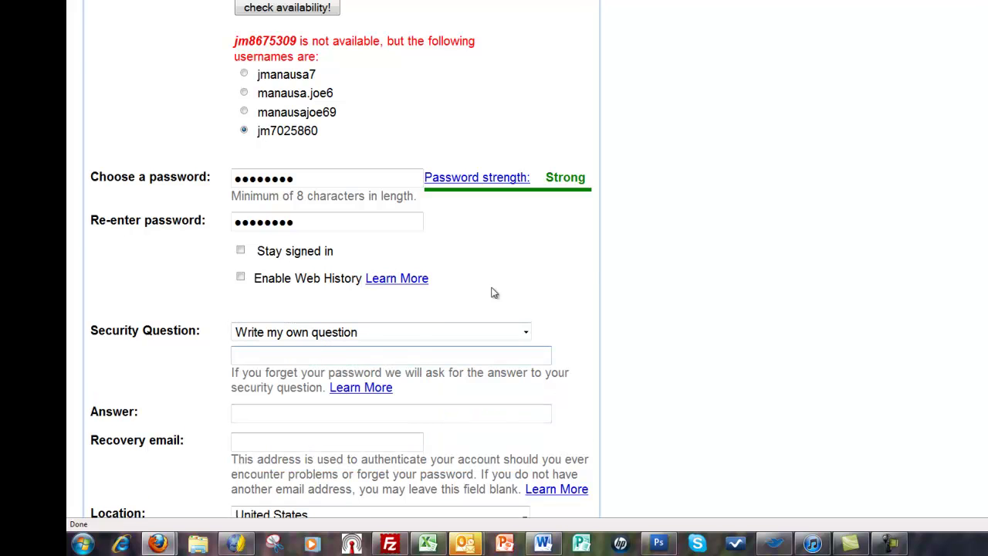
type("Why did you create this account")
key("Tab")
type("FAQ video")
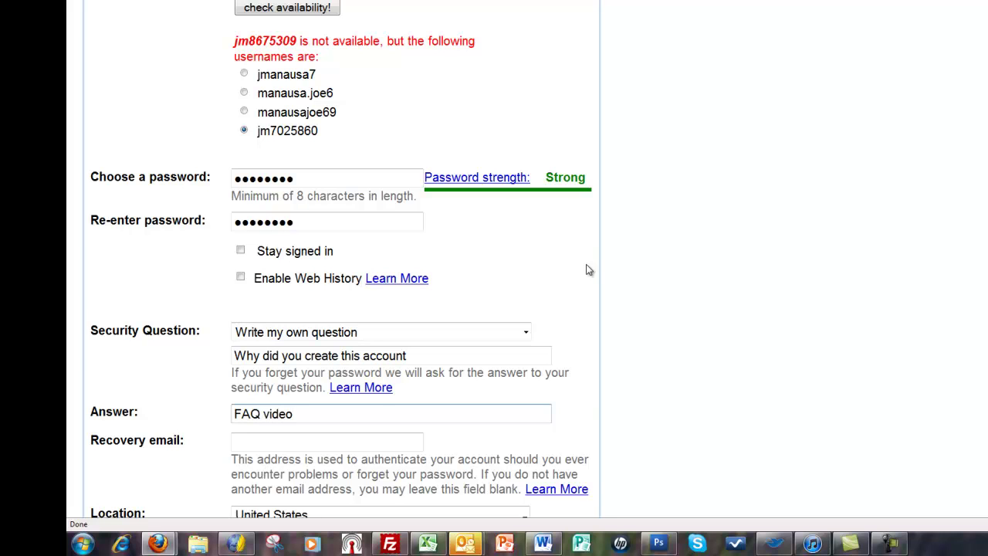
key("Tab")
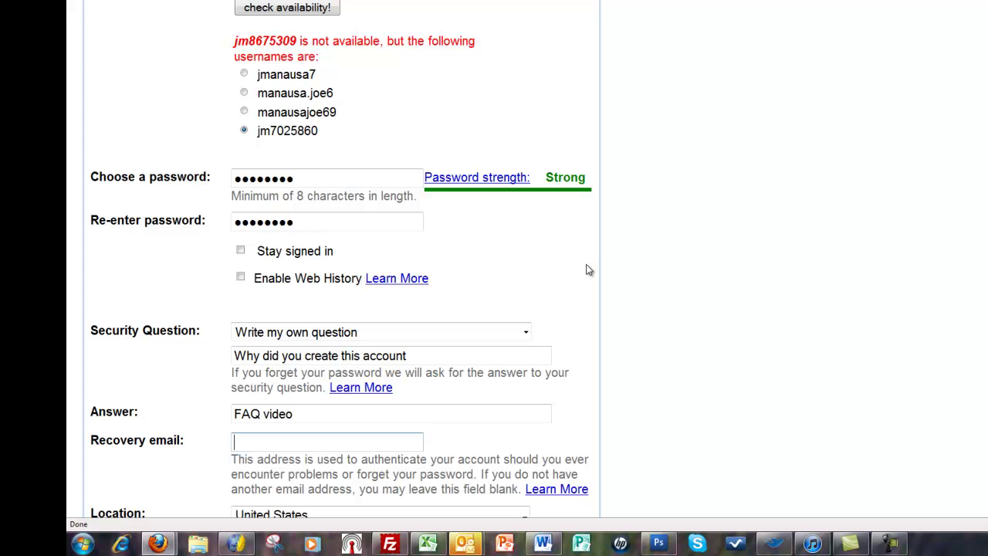
key("ctrl+v")
key("Tab")
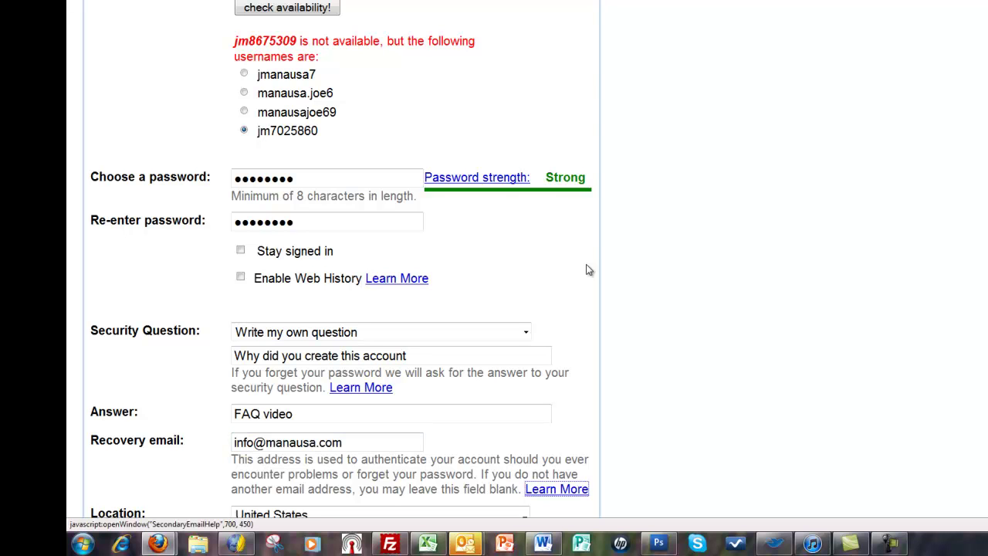
scroll(657, 206, "down", 4)
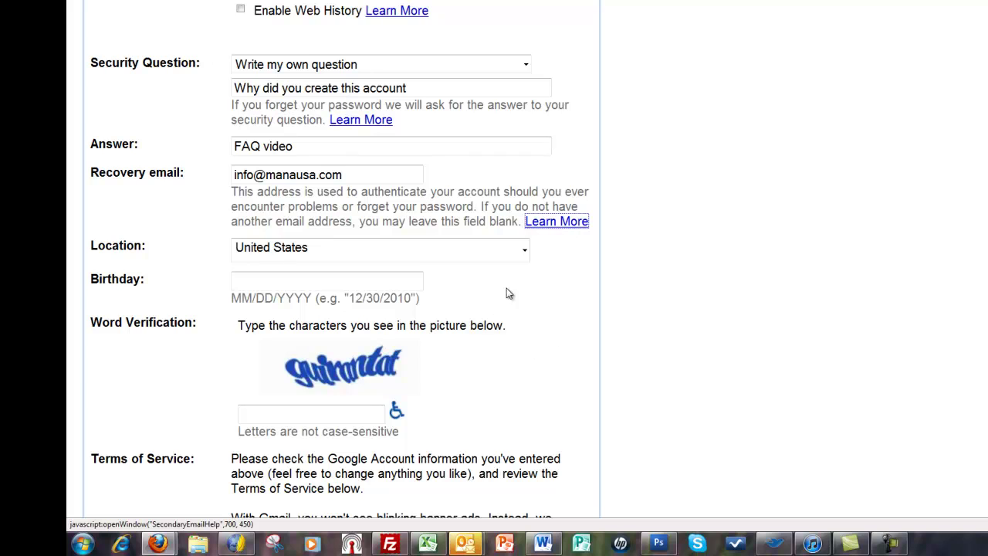
Step: Set the birthday to 1/1/1950, enter the word-verification characters, and accept to create the account
left_click(305, 280)
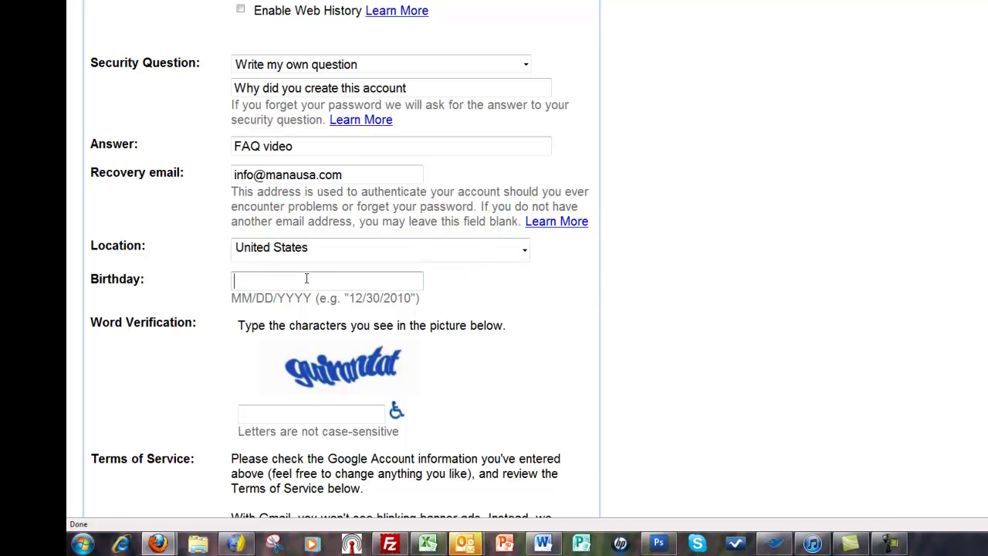
type("1/1/")
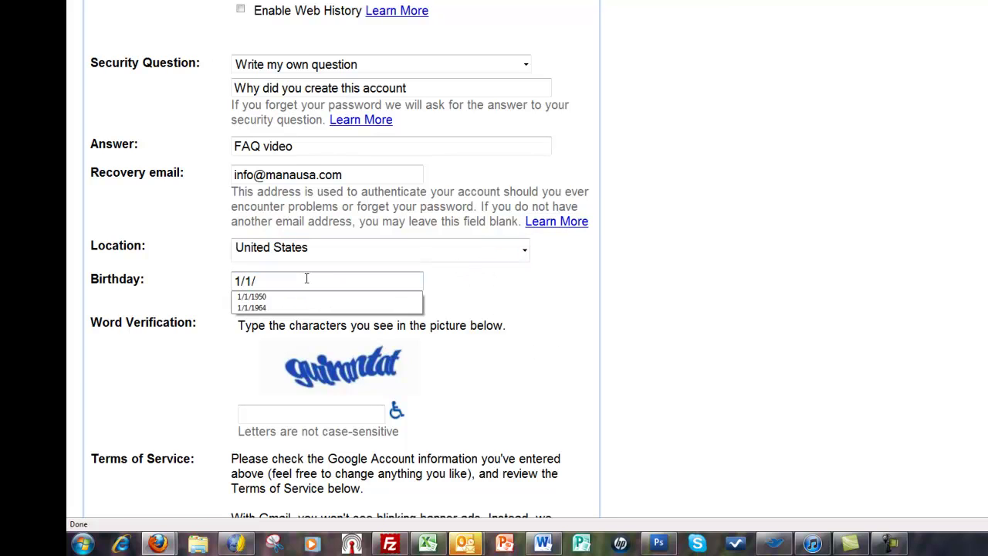
key("Down")
key("Tab")
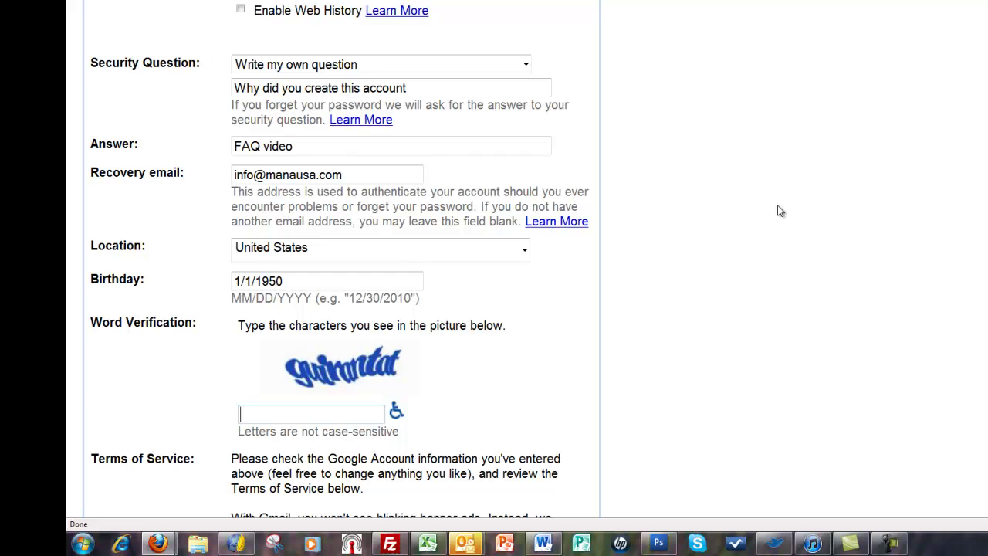
scroll(648, 268, "down", 3)
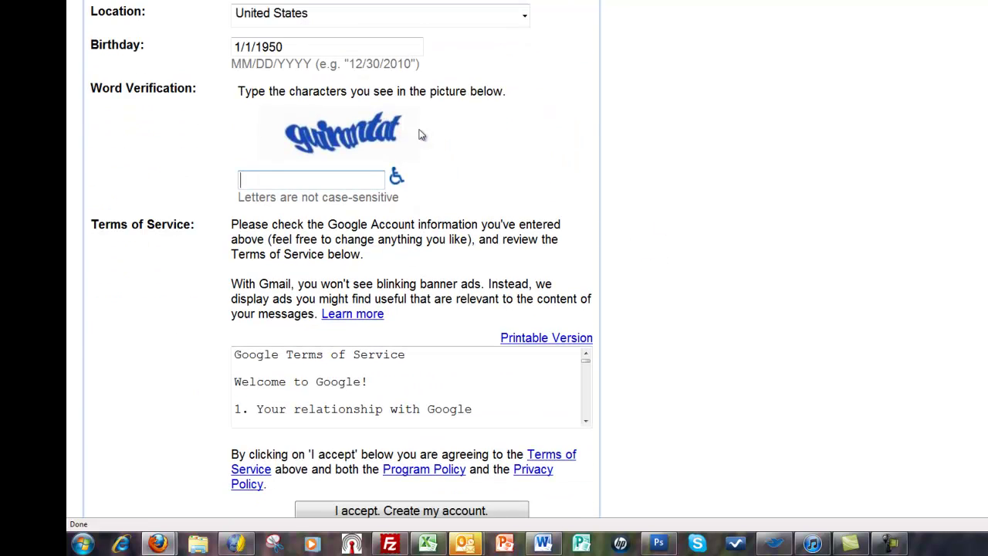
type("guirantat")
left_click(468, 512)
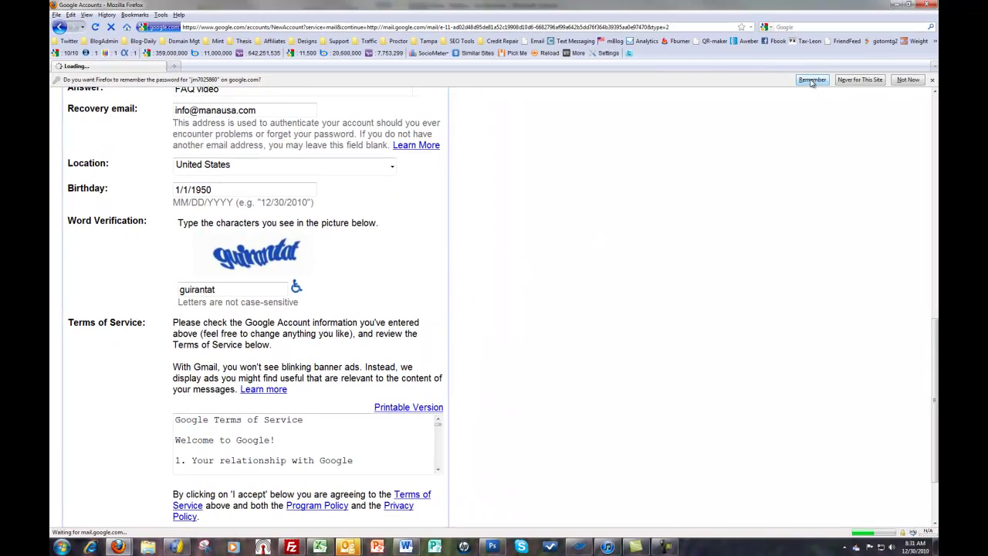
Step: Decline Firefox's password saving and go to the new account's inbox
left_click(907, 80)
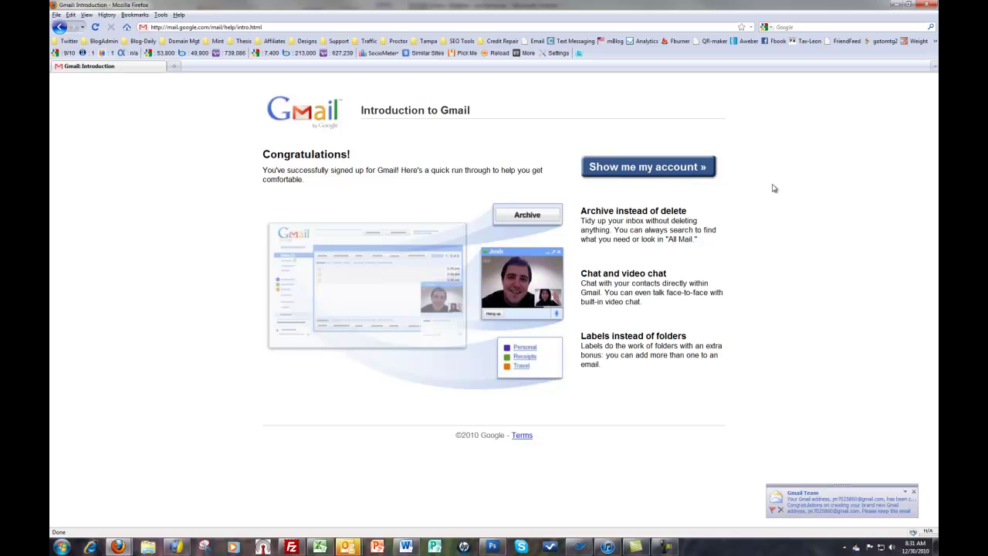
left_click(644, 172)
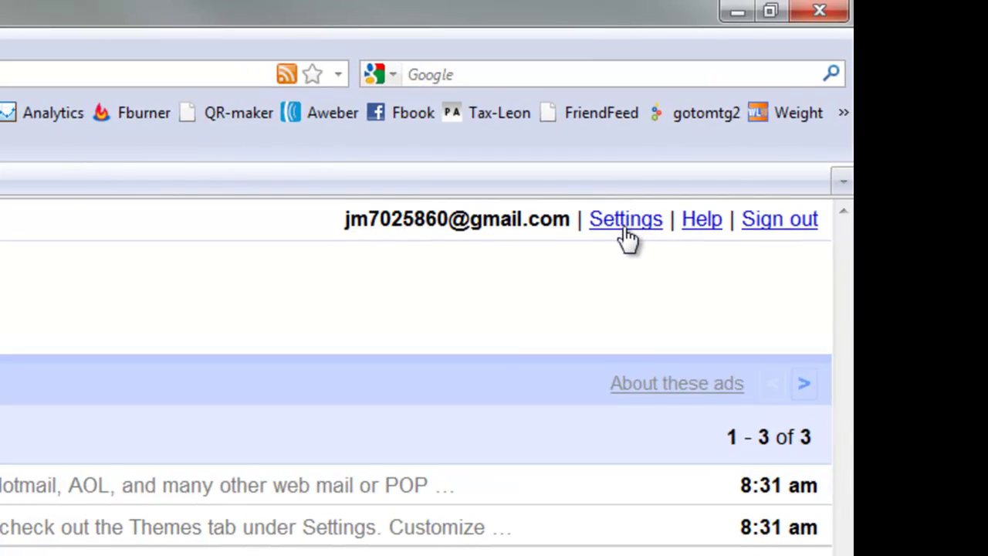
Step: In Forwarding and POP/IMAP settings, add the external forwarding address and submit it for verification
left_click(625, 226)
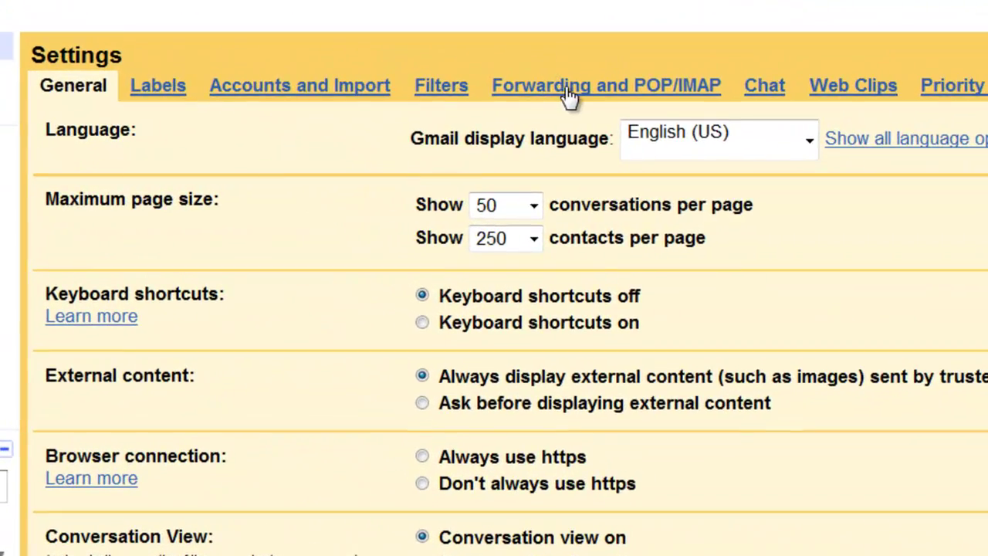
left_click(580, 92)
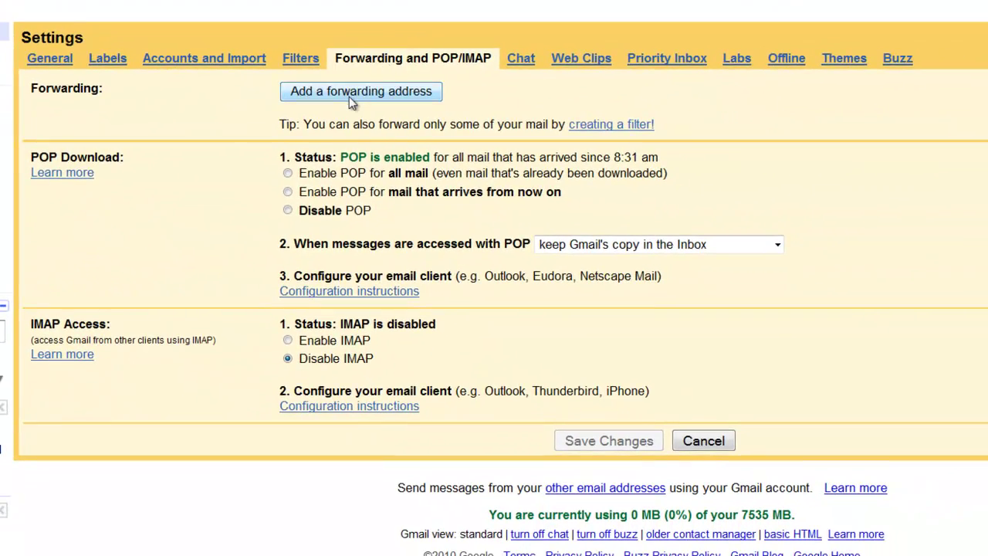
left_click(348, 96)
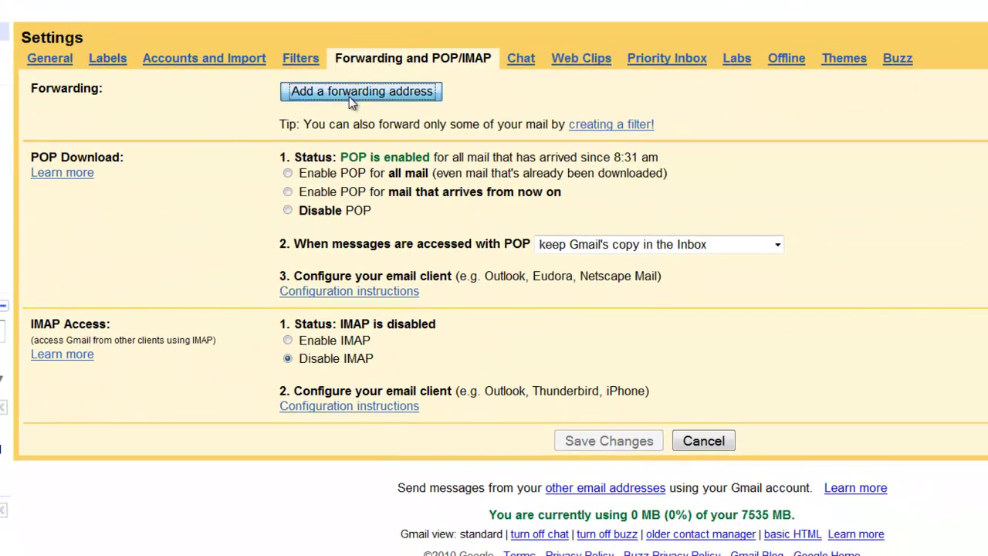
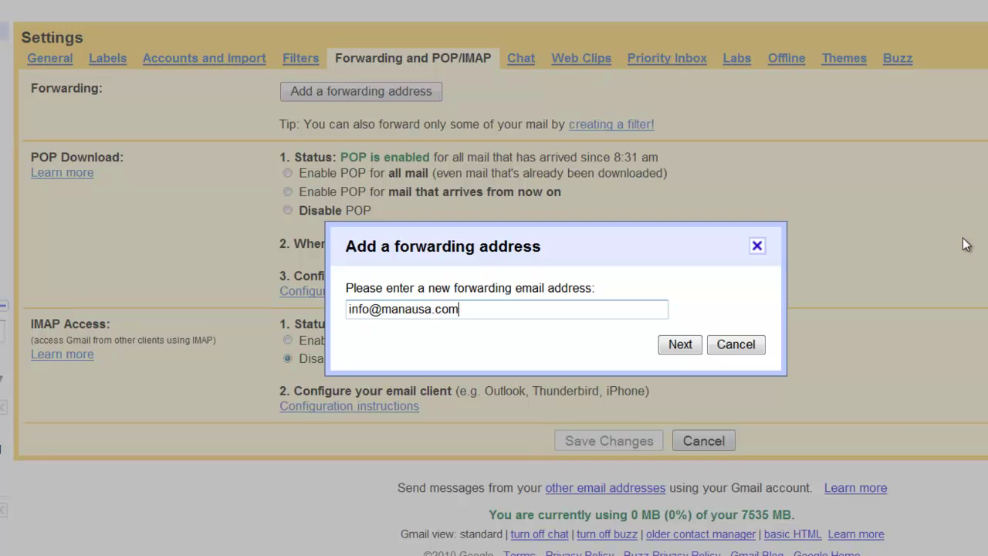
left_click(682, 345)
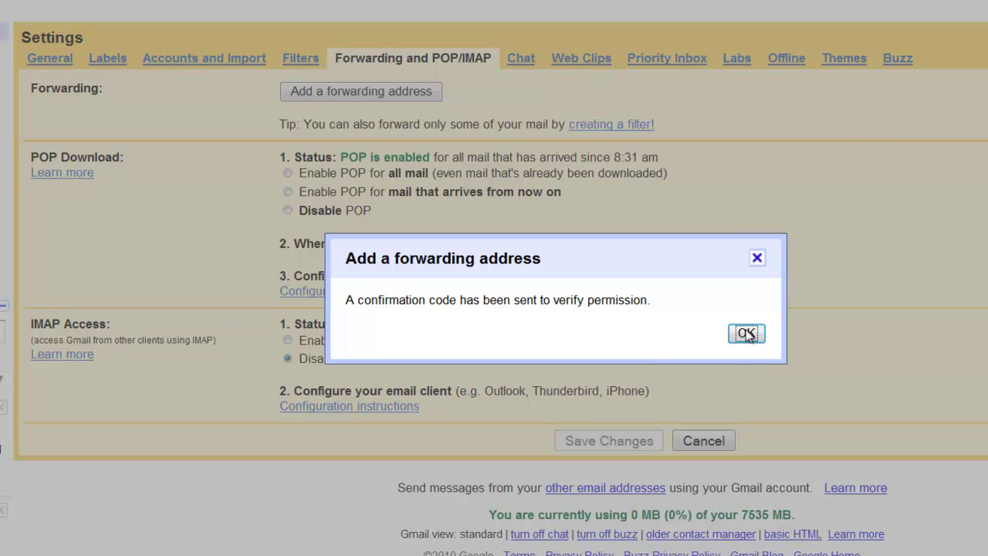
left_click(746, 333)
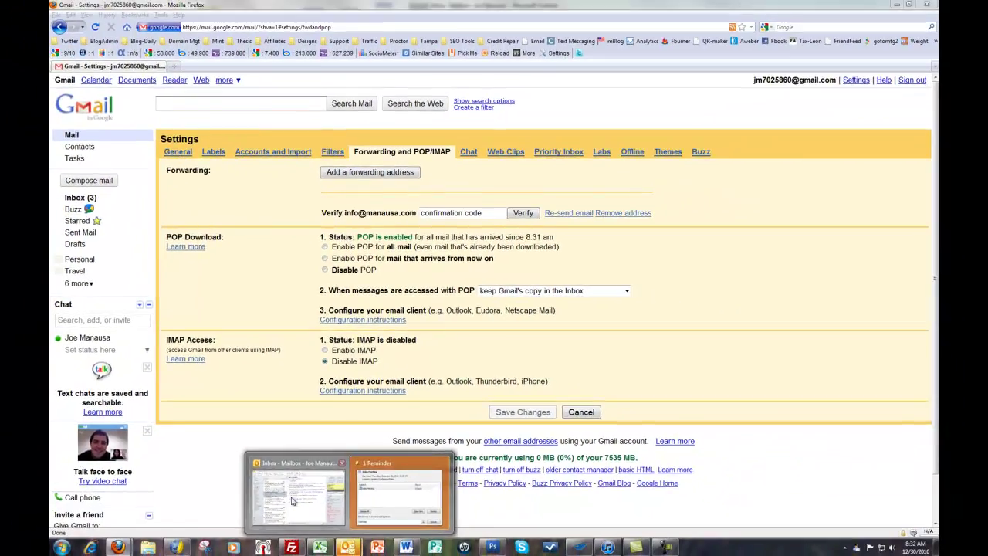
Step: Confirm the forwarding address via the link in the confirmation e-mail in Outlook
left_click(301, 416)
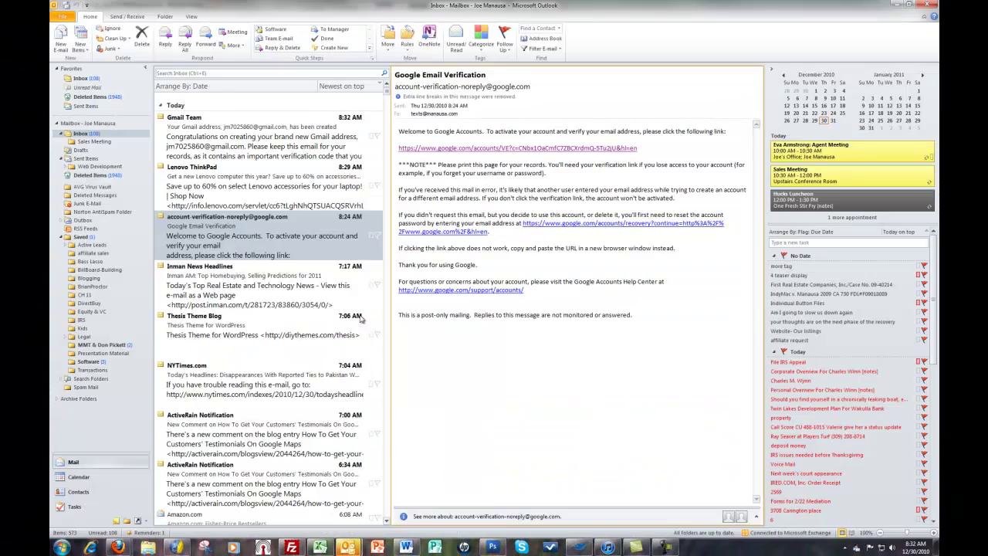
key("Up")
key("Up")
key("Up")
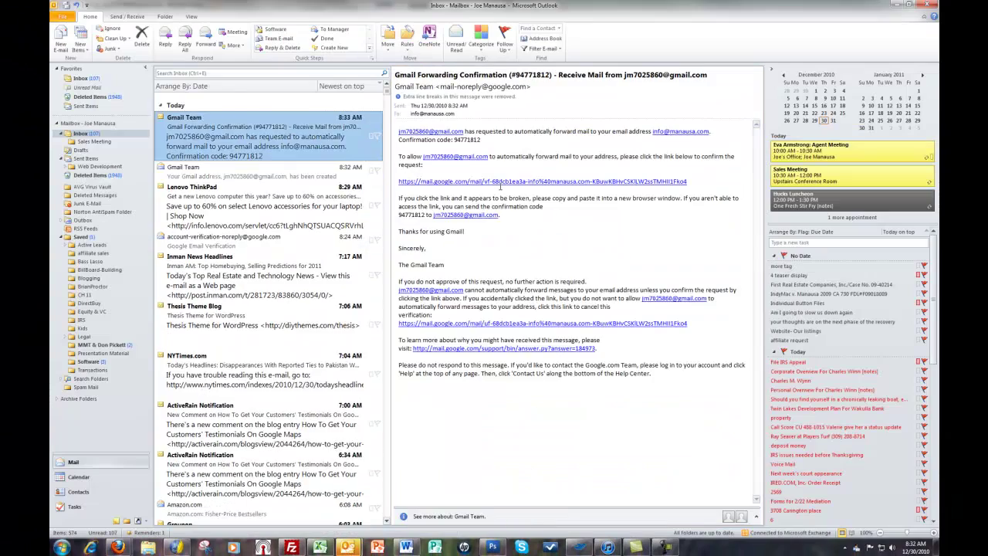
left_click(479, 183)
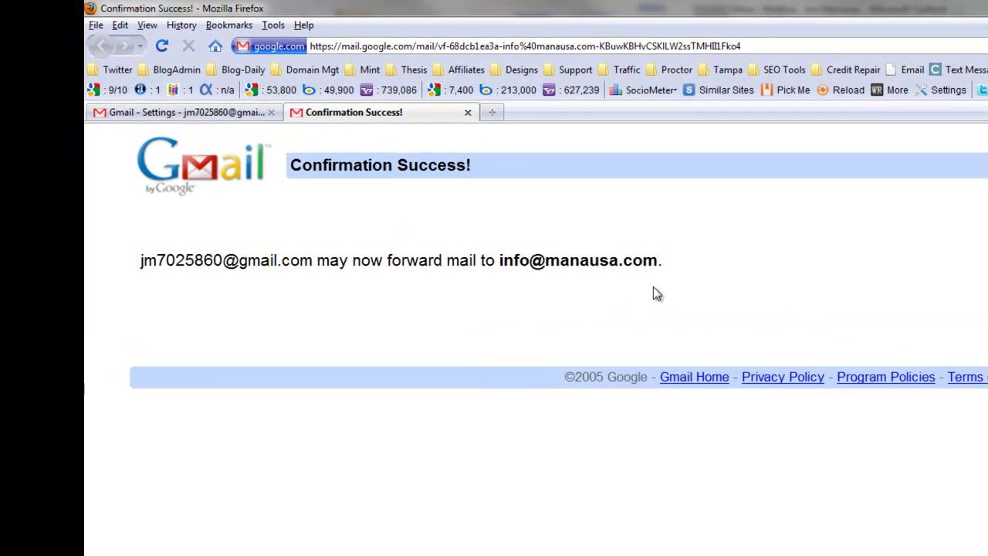